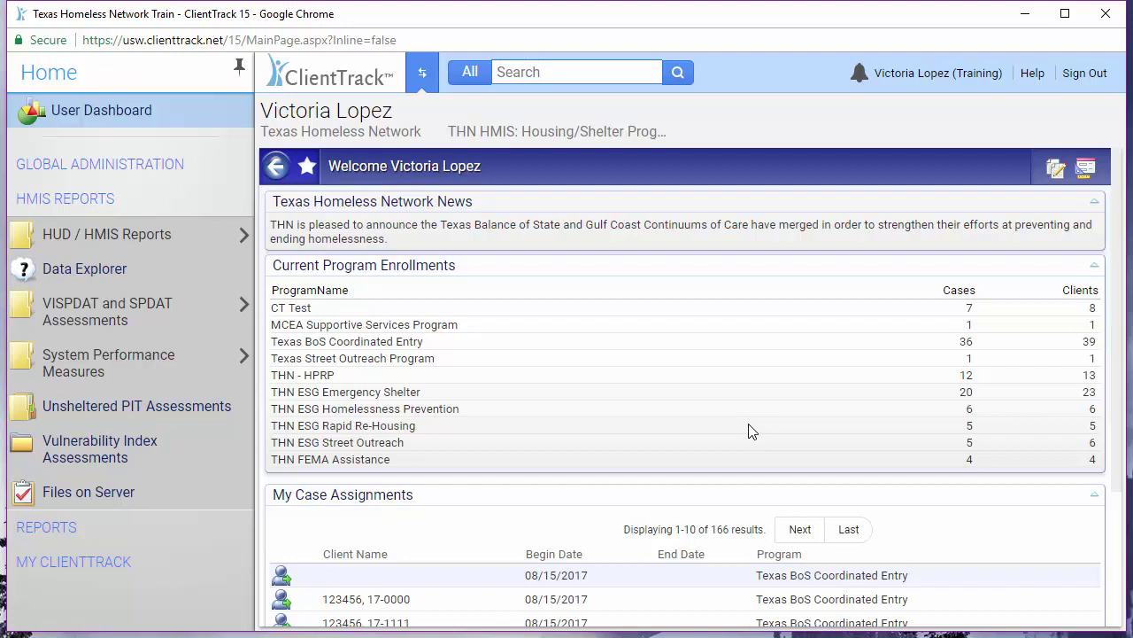
Open the HUD Data Quality Report from the HUD / HMIS Reports menu
left_click(186, 230)
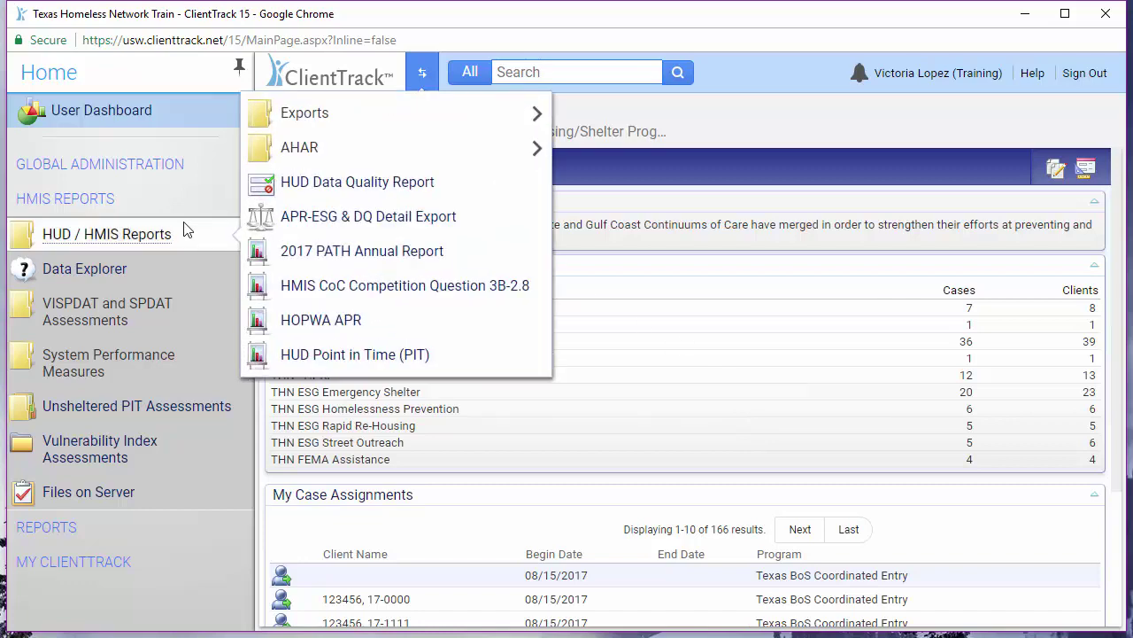
left_click(359, 196)
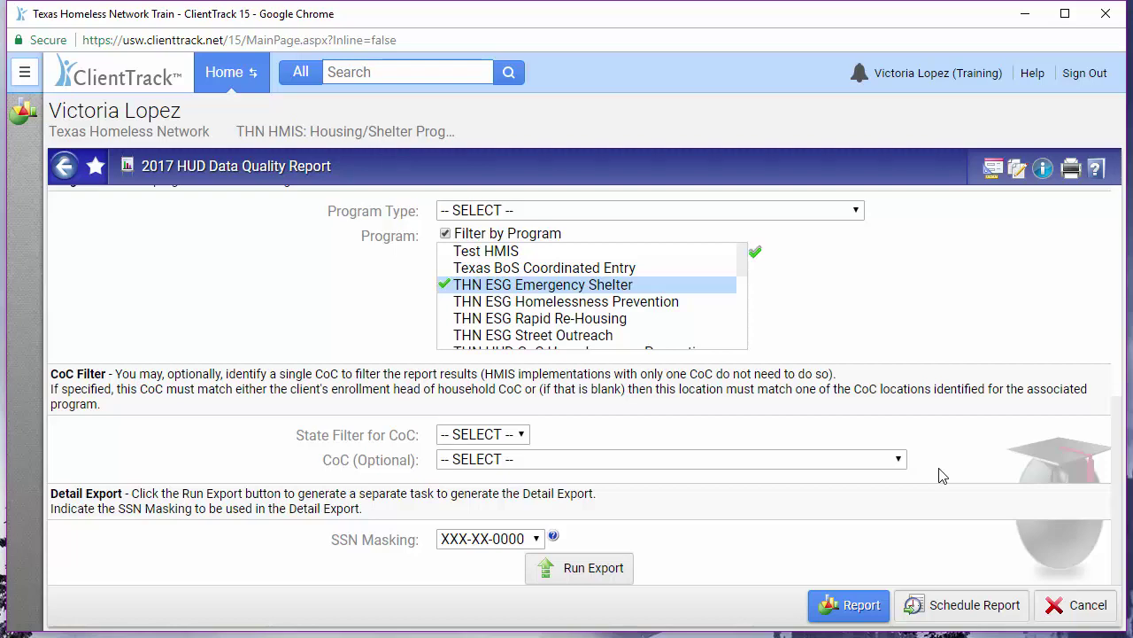
Run the report and scroll down to the Q2 PII table showing an 81.82% overall score
left_click(856, 604)
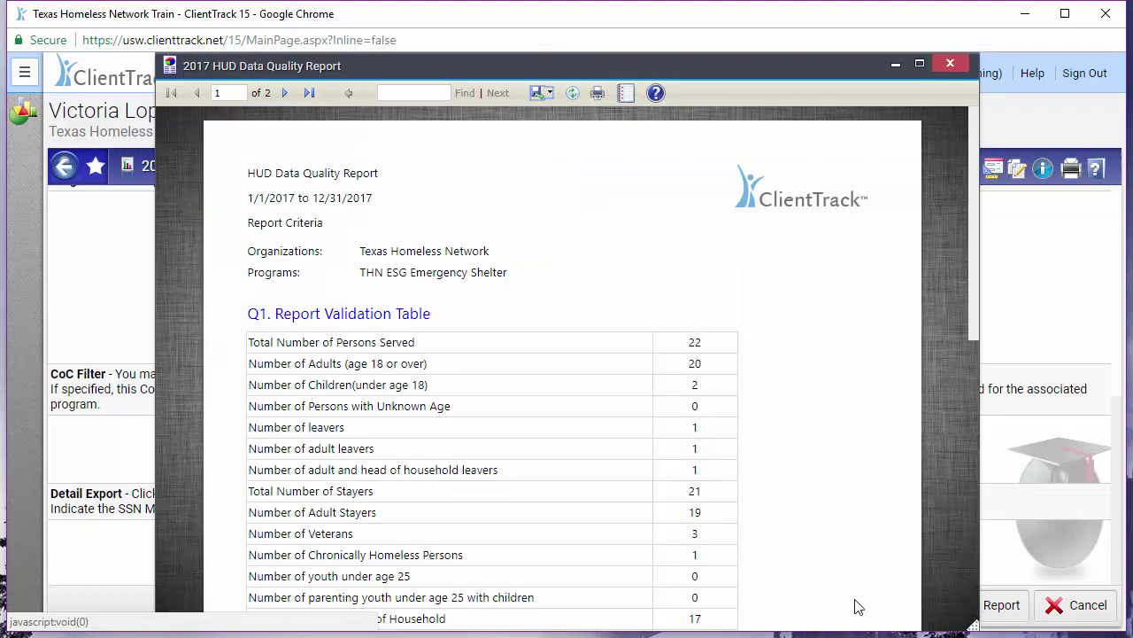
scroll(855, 604, "down", 5)
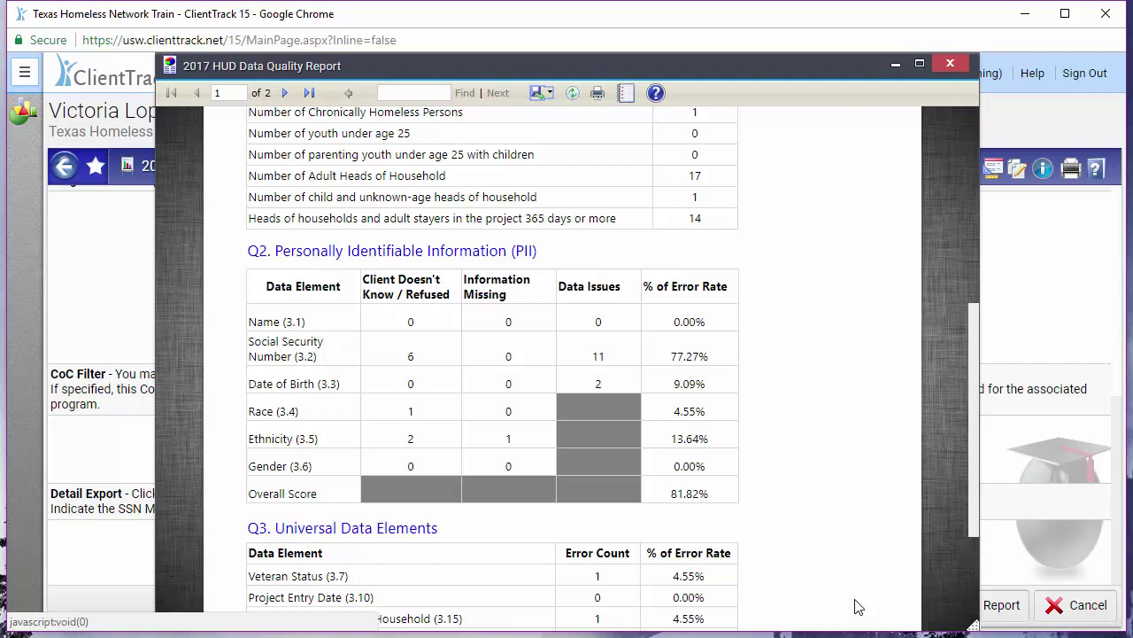
Export the report as a PDF, then close the report viewer
left_click(548, 97)
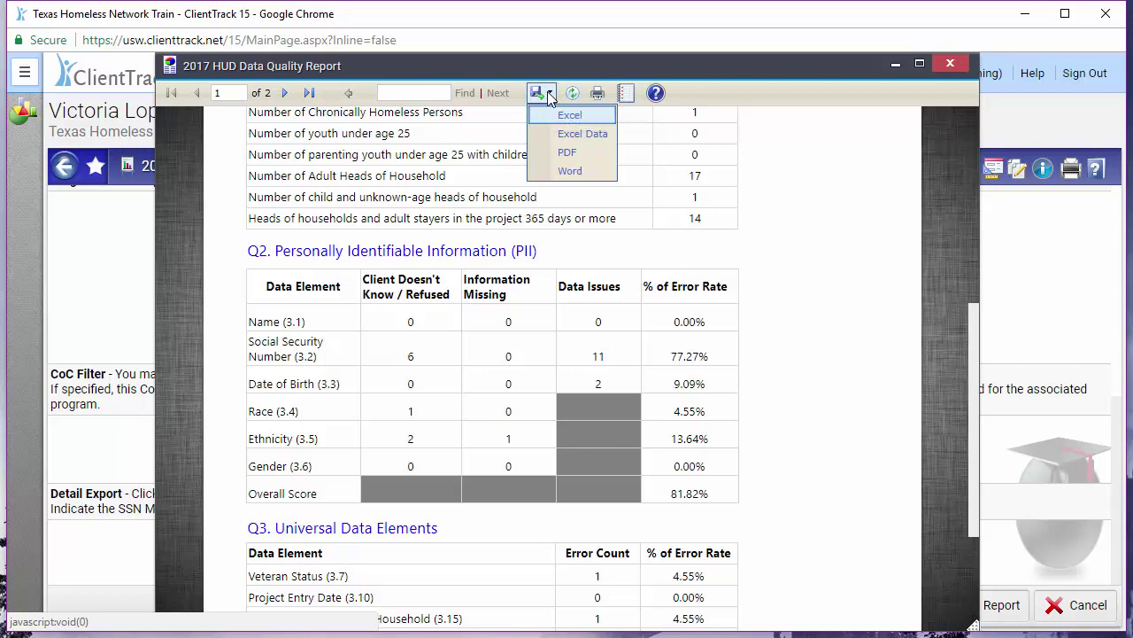
left_click(567, 151)
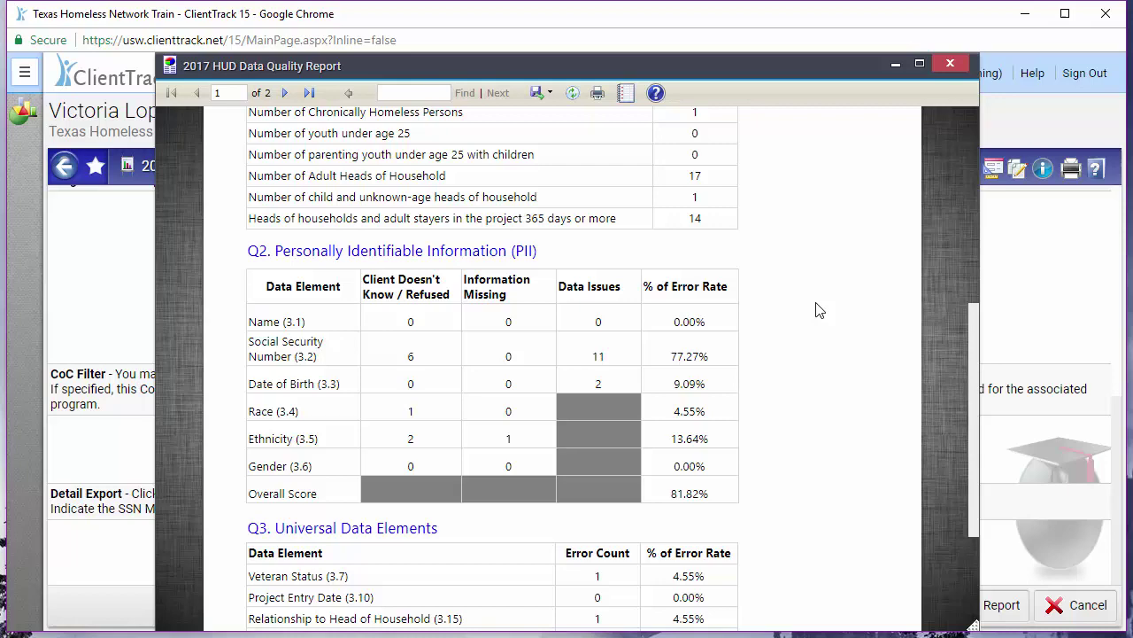
left_click(951, 63)
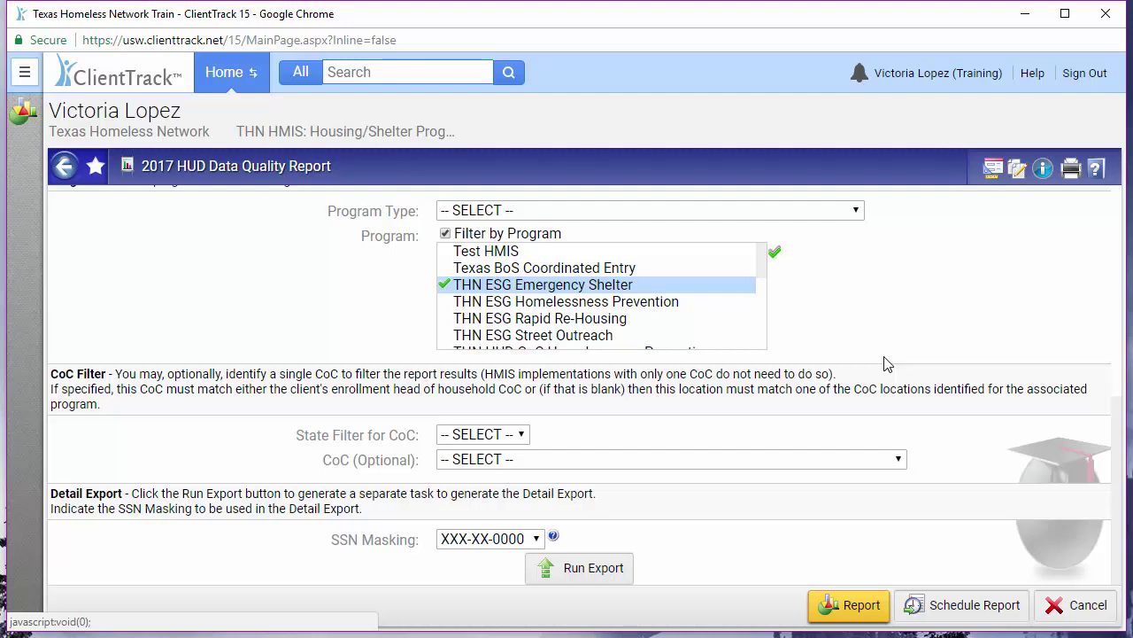
Queue a detail export with encryption off and the security-responsibility box checked
left_click(607, 567)
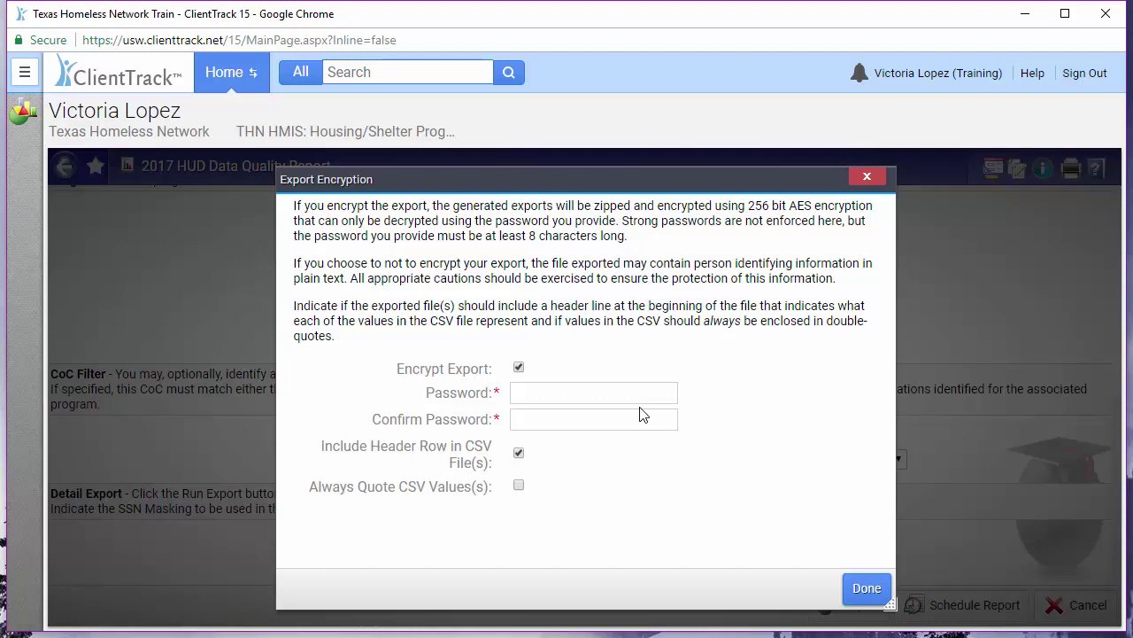
left_click(519, 367)
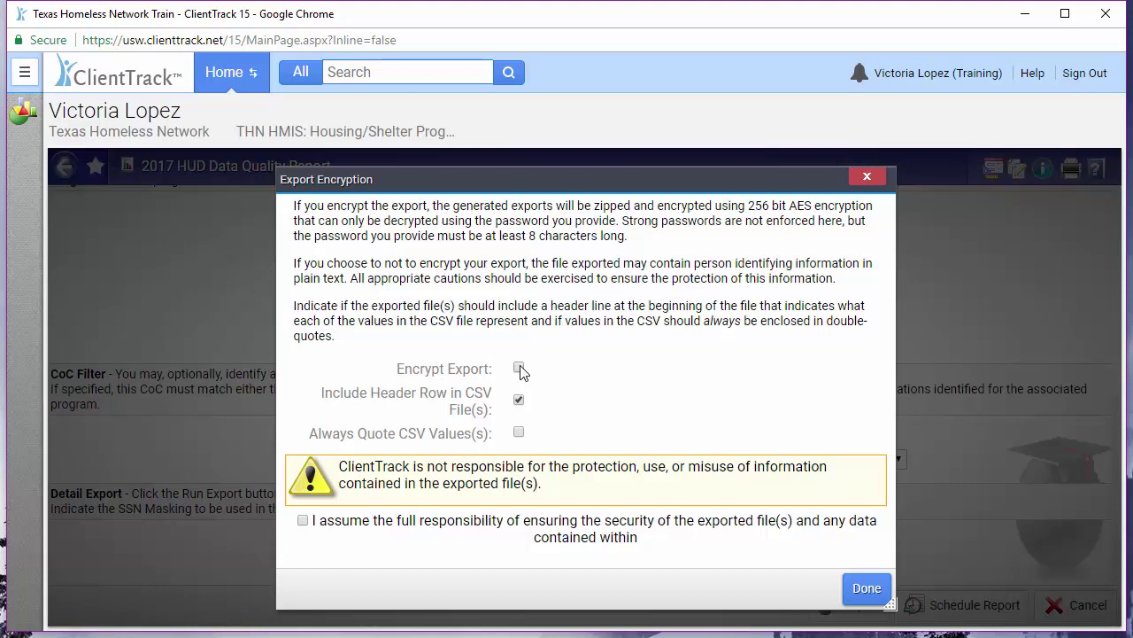
left_click(511, 528)
left_click(867, 590)
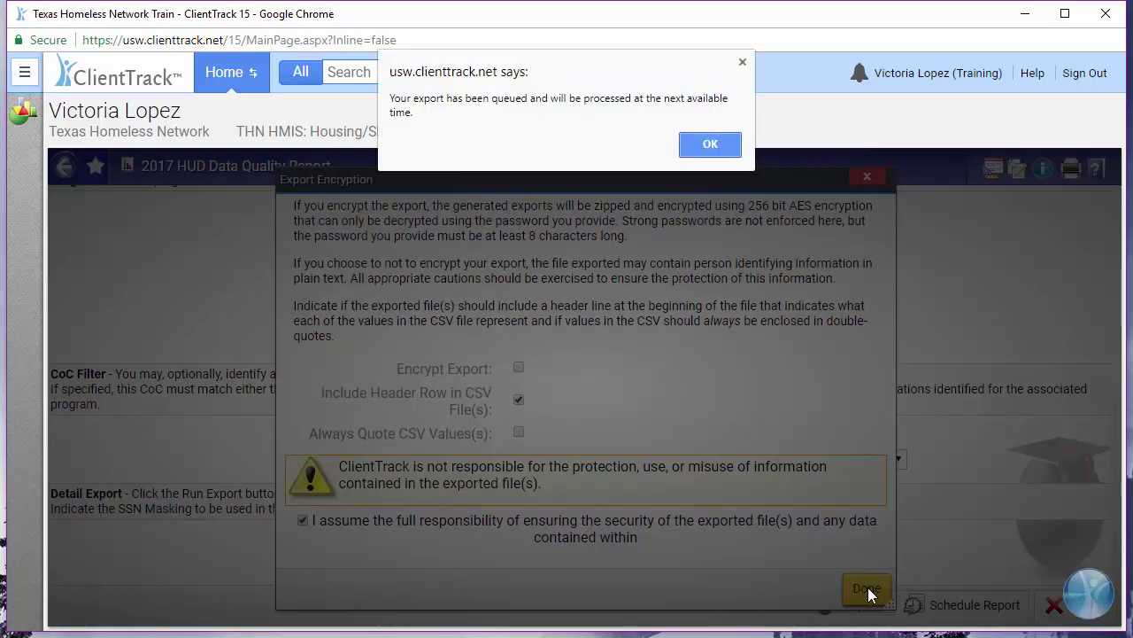
Dismiss the export-queued alert and go to Files on Server from the navigation menu
left_click(716, 145)
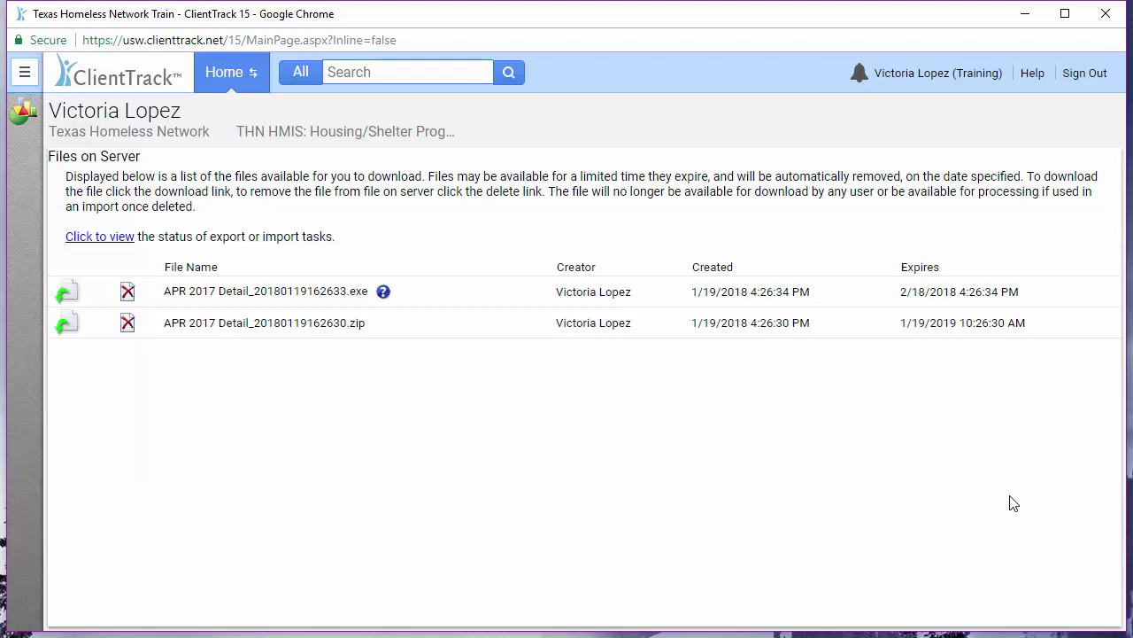
left_click(25, 72)
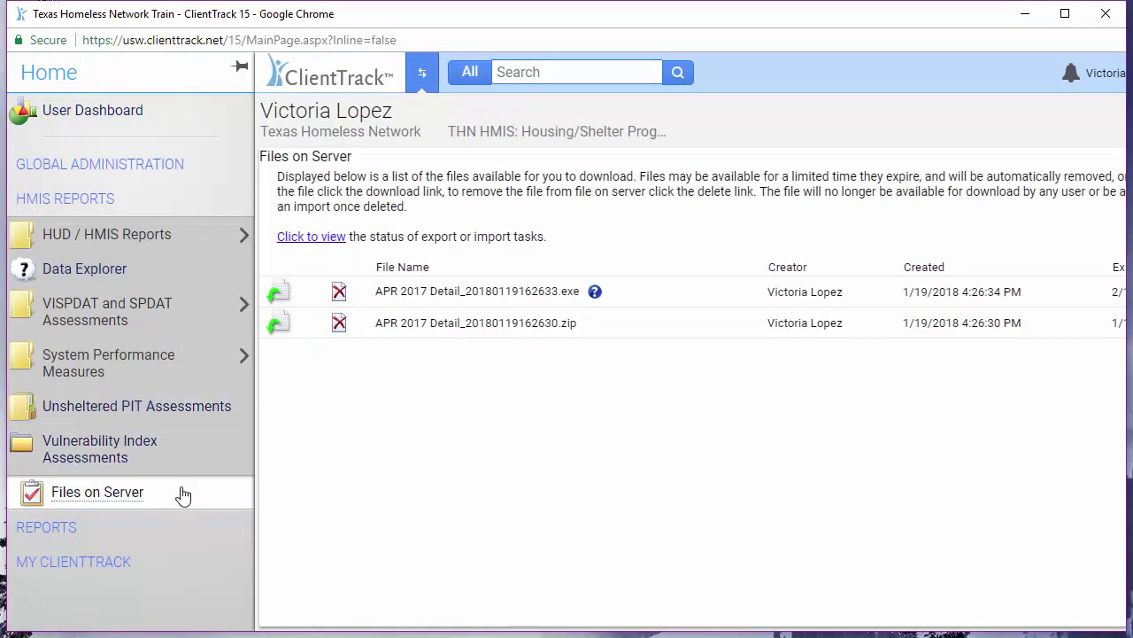
left_click(181, 494)
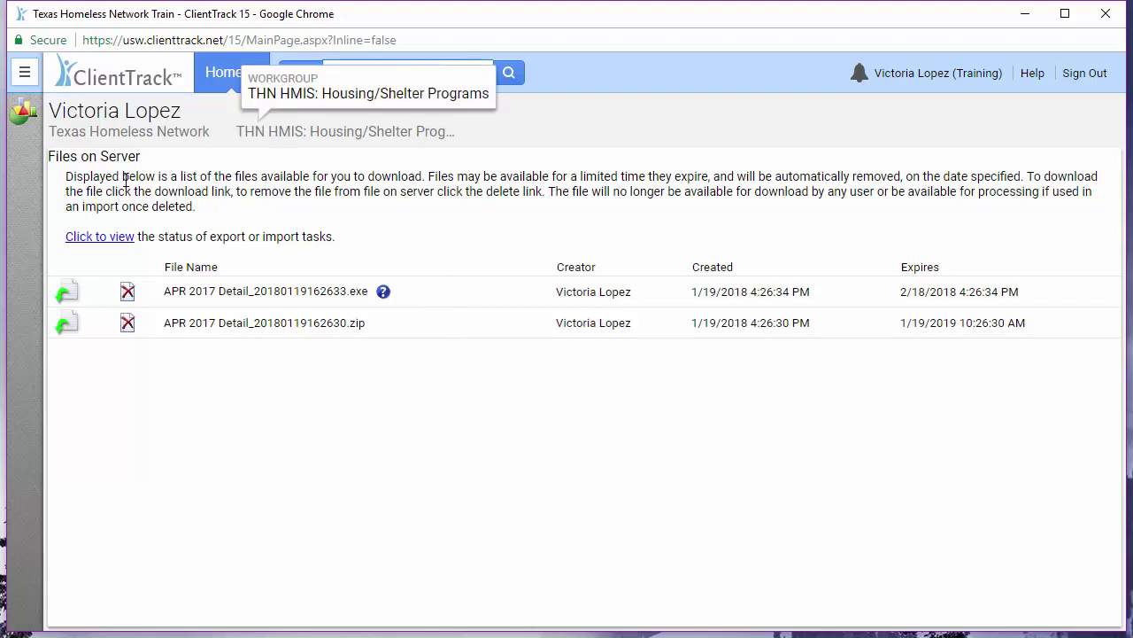
Download and launch APR 2017 Detail_20180119162633.exe, showing SmartScreen's More info details
left_click(70, 293)
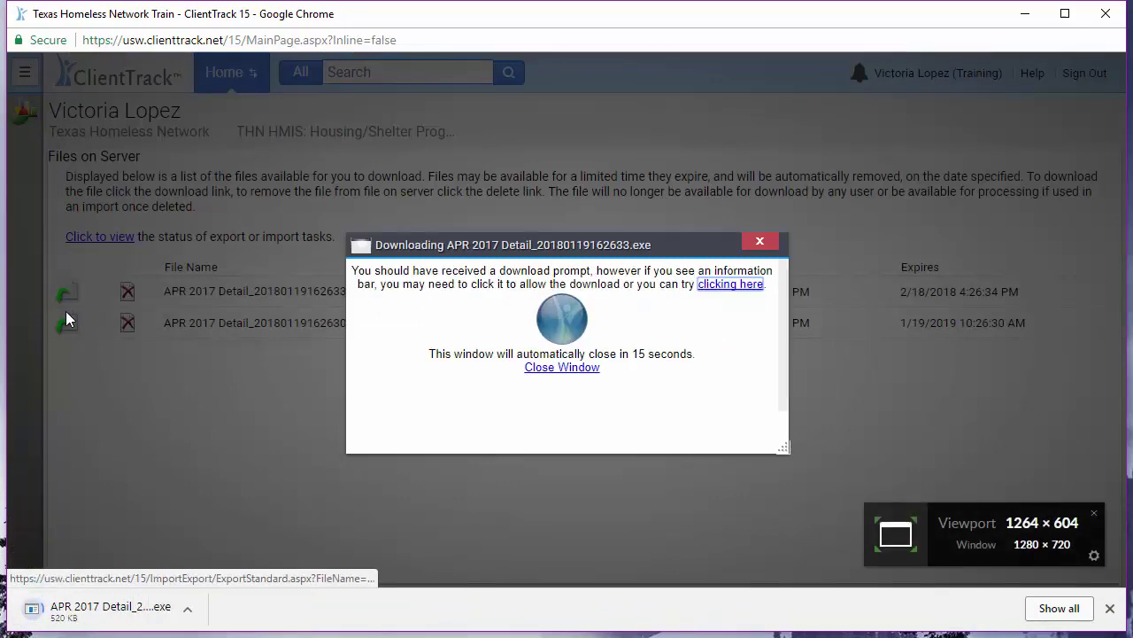
left_click(113, 620)
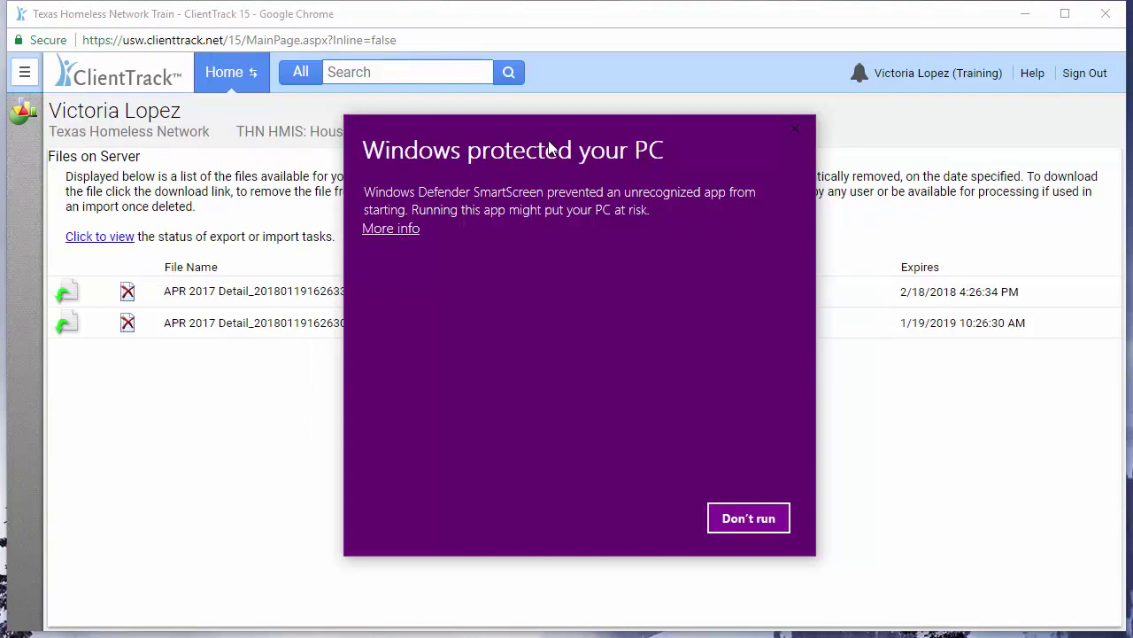
left_click(410, 230)
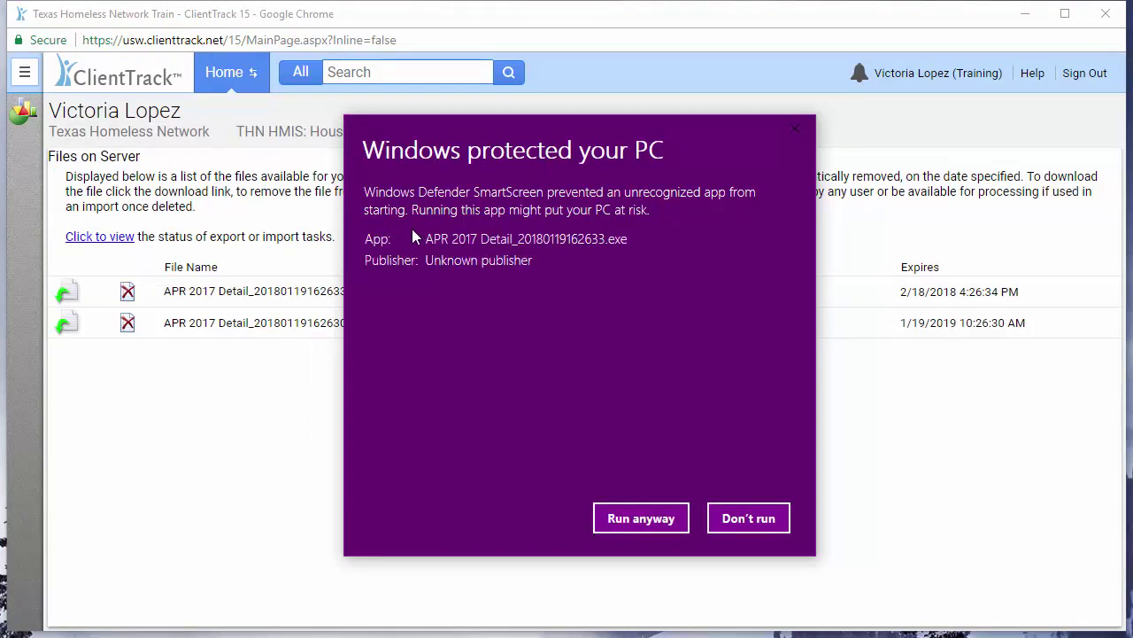
Run the extractor anyway, accept responsibility, and extract the files into Downloads
left_click(656, 517)
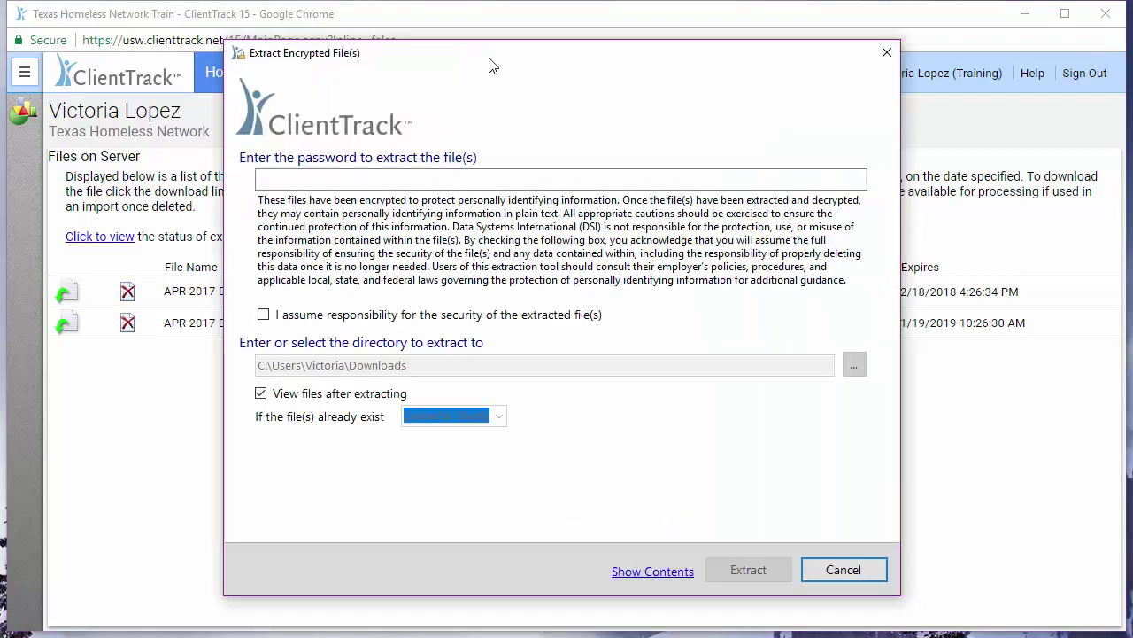
left_click(494, 174)
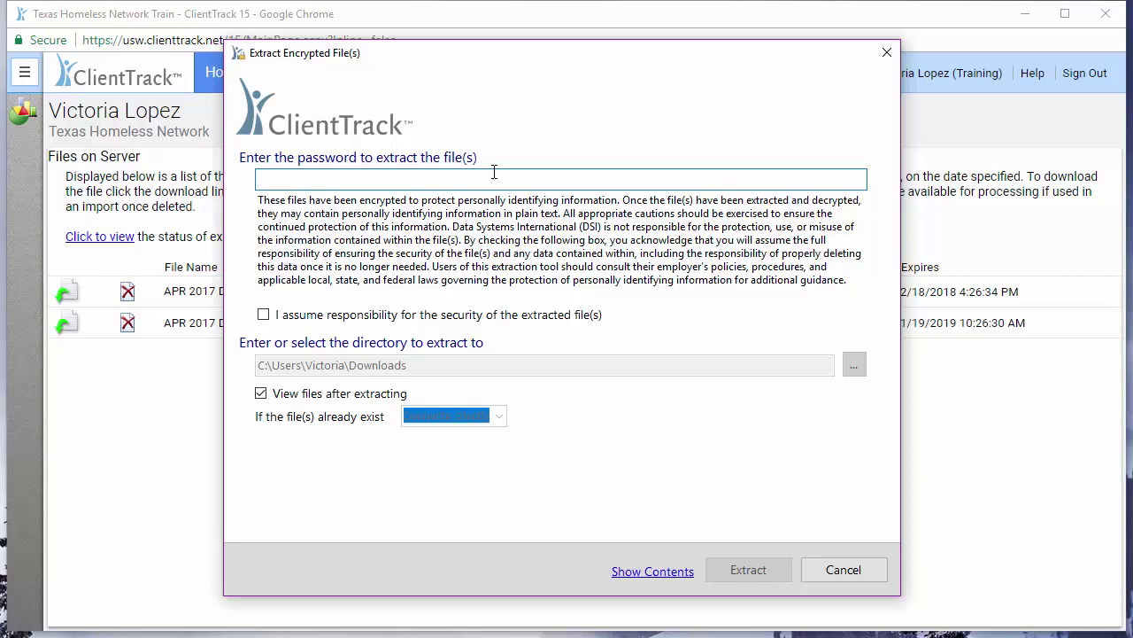
left_click(539, 315)
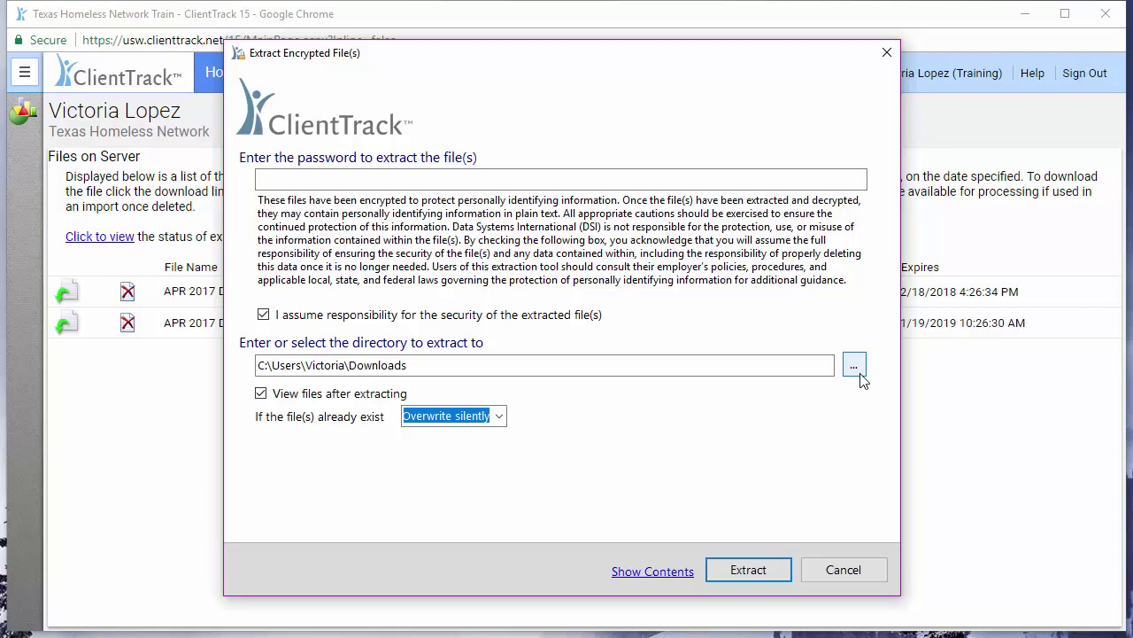
left_click(786, 568)
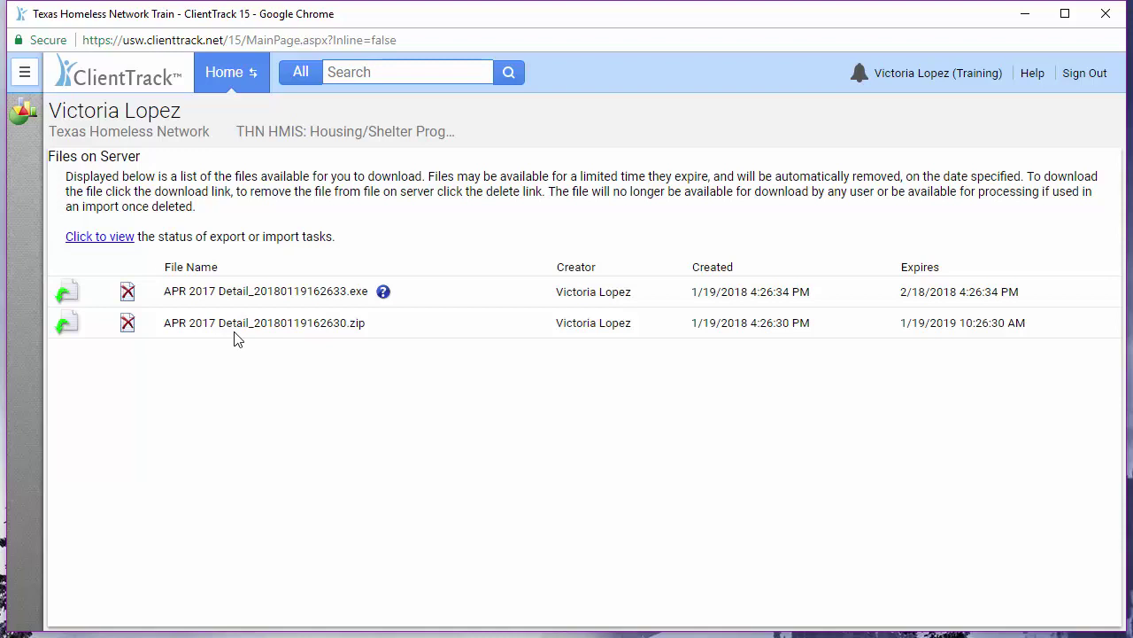
Download APR 2017 Detail_20180119162630.zip from Files on Server
left_click(69, 326)
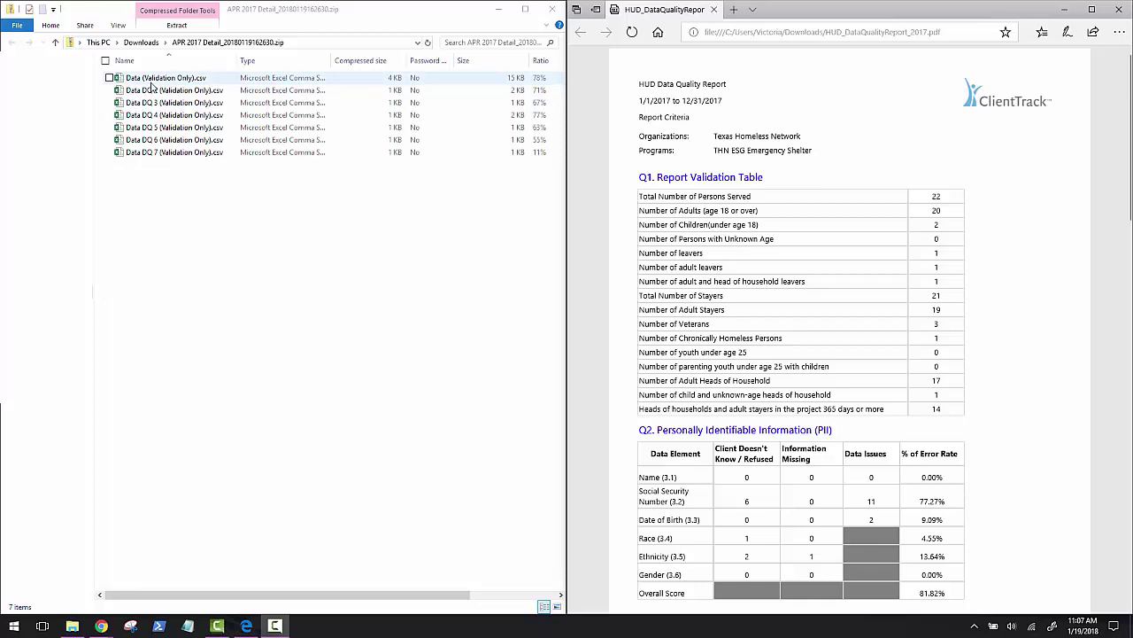
Open Data (Validation Only).csv from the zip in Excel
double_click(165, 78)
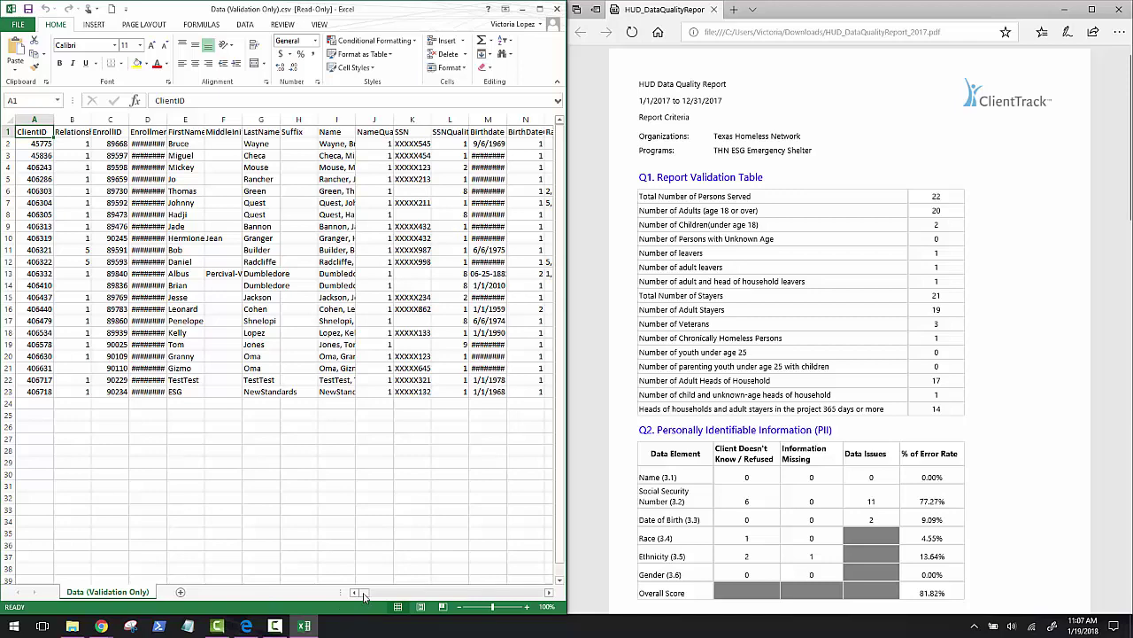
Scroll the Data (Validation Only) sheet right to columns CX–DL
mouse_move(363, 595)
left_mouse_down()
mouse_move(443, 595)
mouse_move(359, 595)
left_mouse_up()
key("alt+F4")
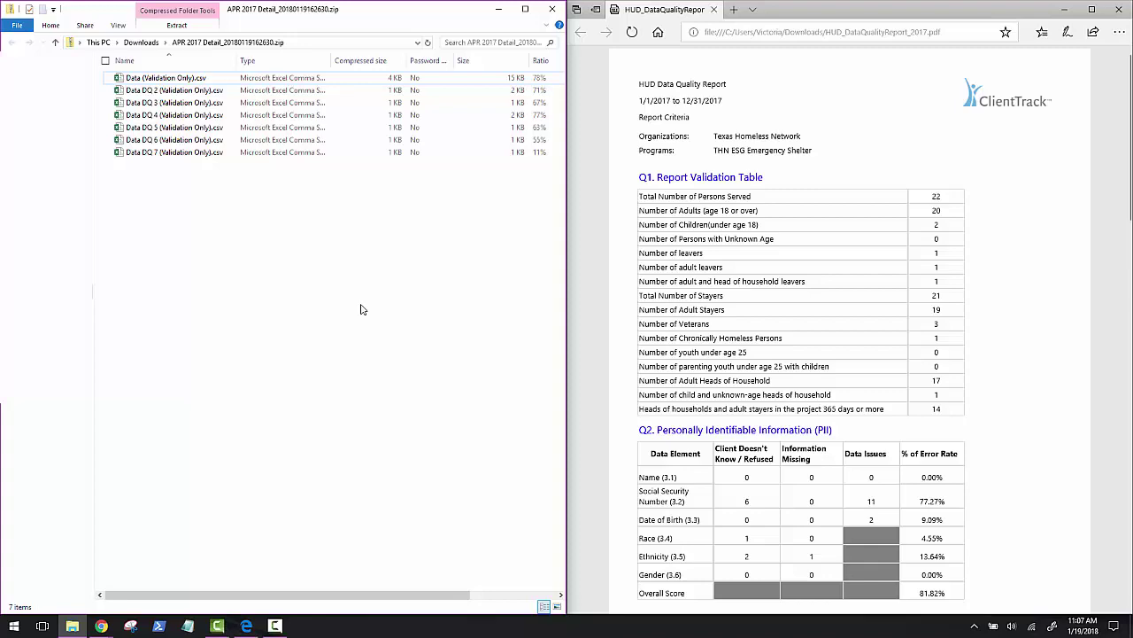
scroll(721, 359, "down", 2)
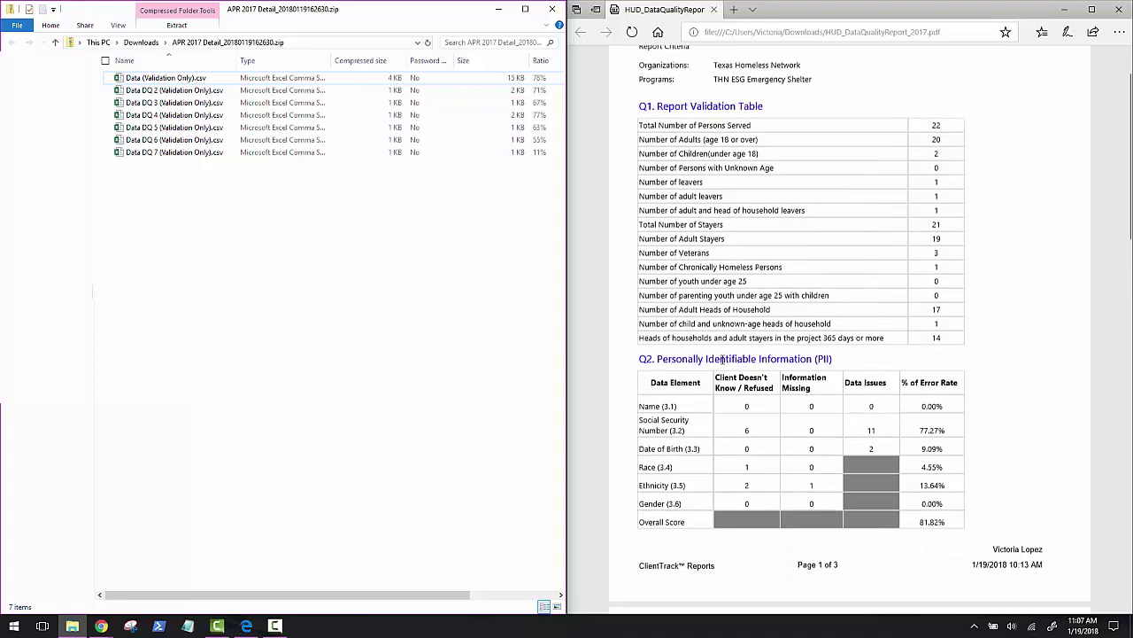
scroll(721, 358, "down", 3)
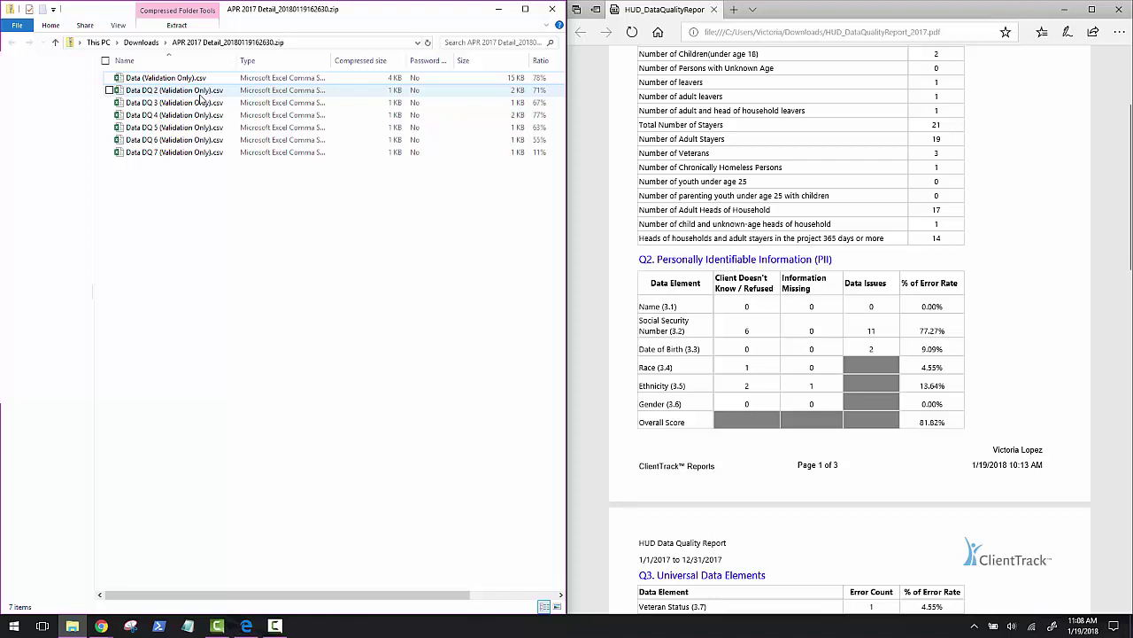
Open Data DQ 2 (Validation Only).csv and check the DontKnow, Missing and DataIssue column counts
double_click(200, 94)
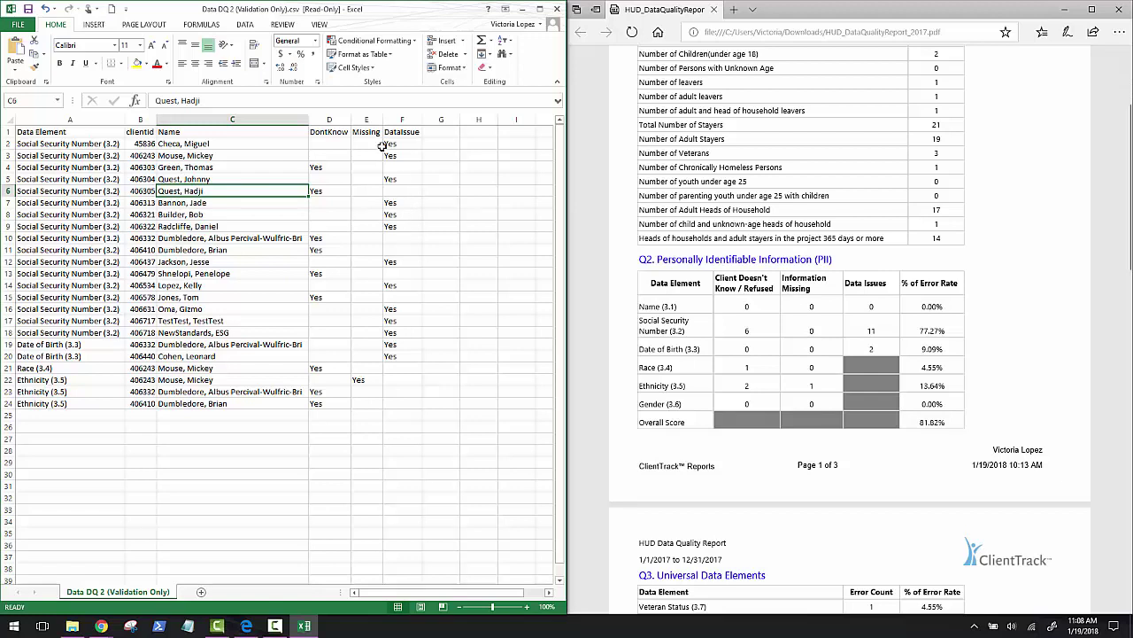
left_click(344, 120)
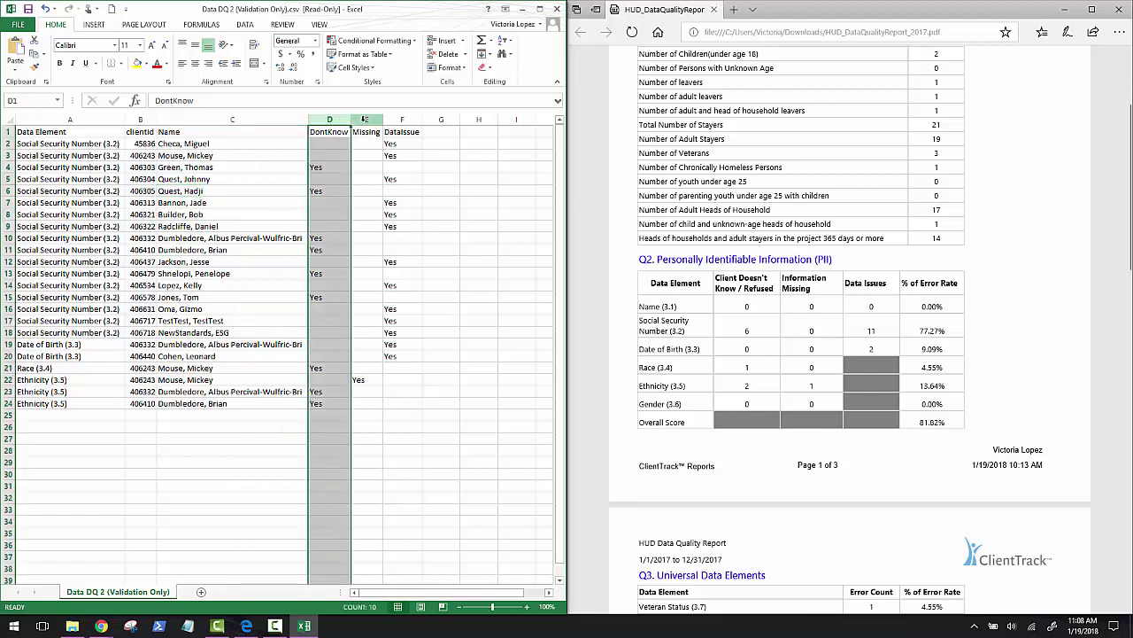
left_click(365, 120)
left_click(392, 119)
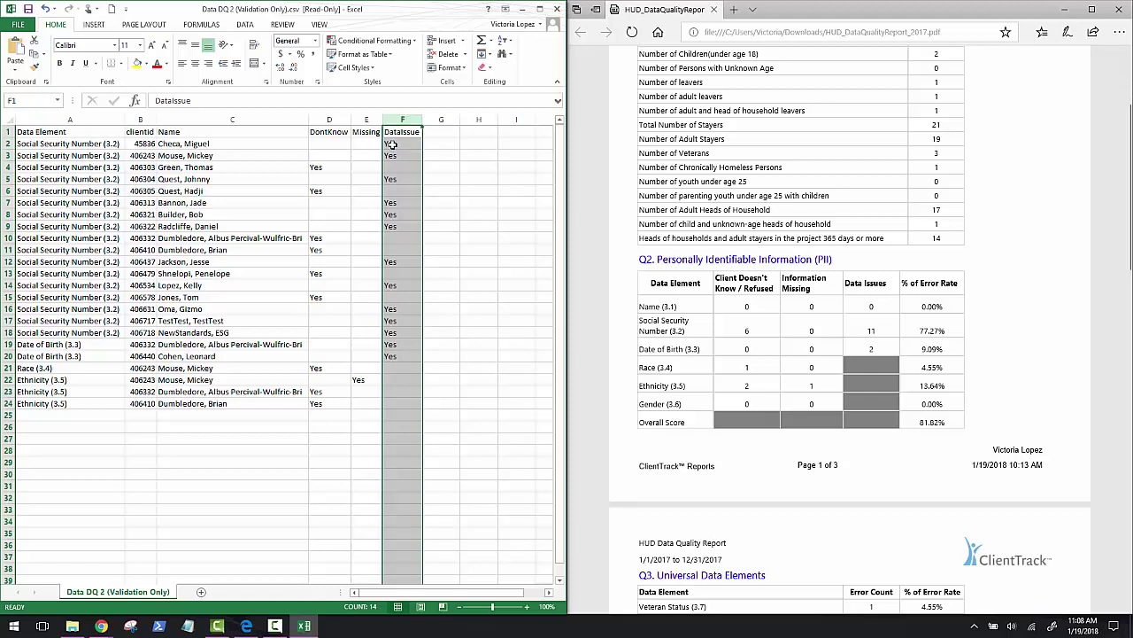
left_click(391, 144)
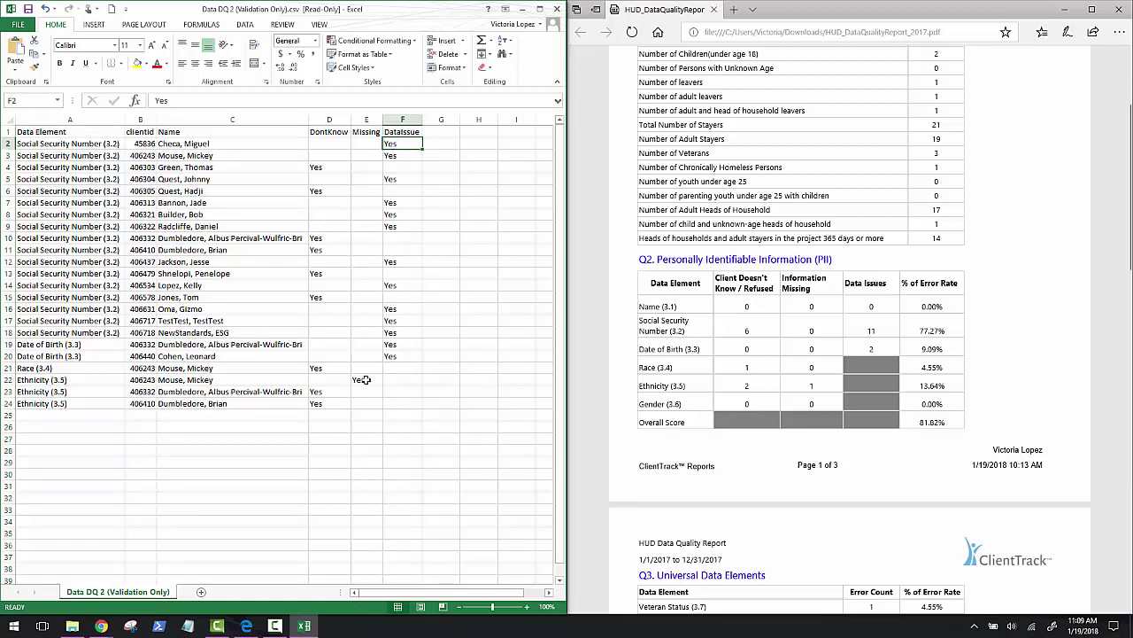
Copy the client ID (cell B22) of the row missing Ethnicity (3.5)
left_click(366, 380)
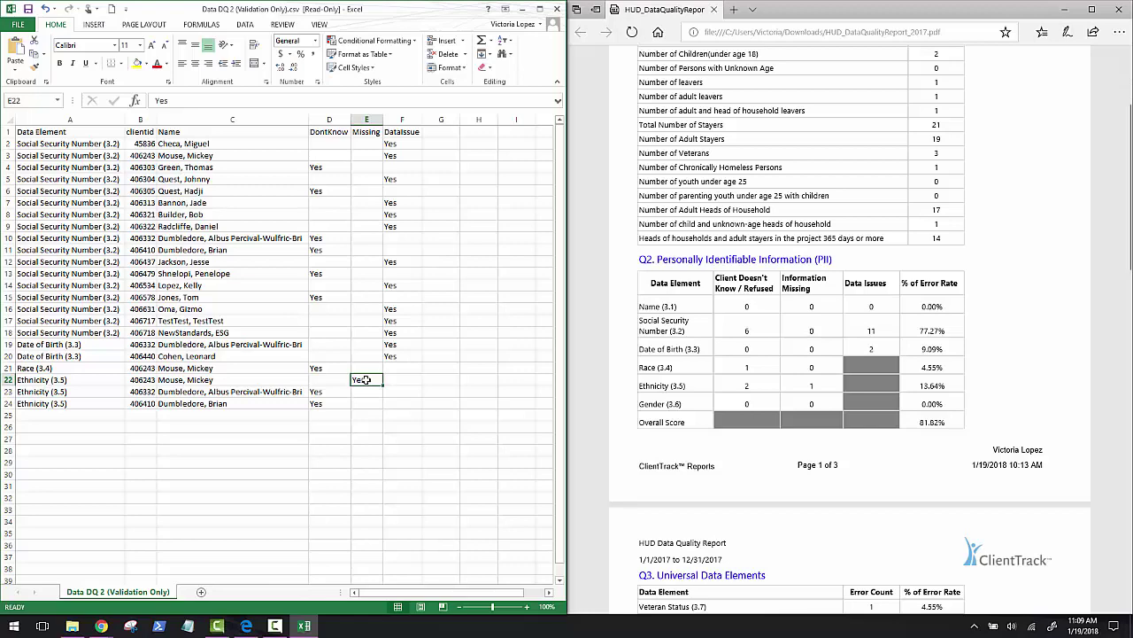
left_click(142, 380)
key("ctrl+c")
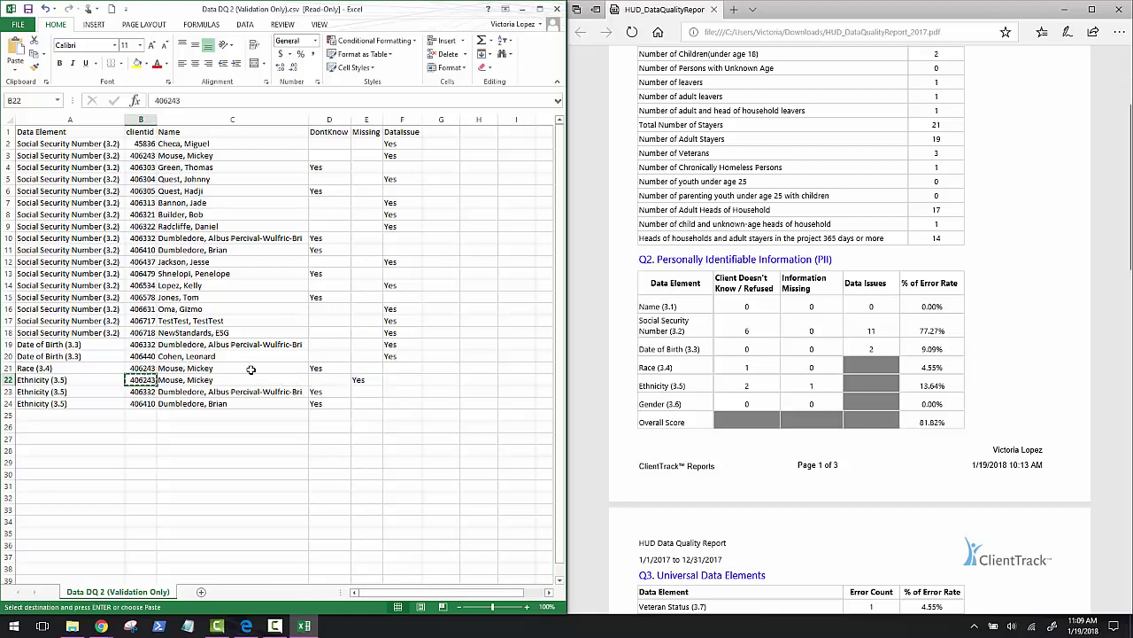
Find the flagged client in ClientTrack's Find Client search using the copied client ID
mouse_move(101, 626)
left_click(195, 575)
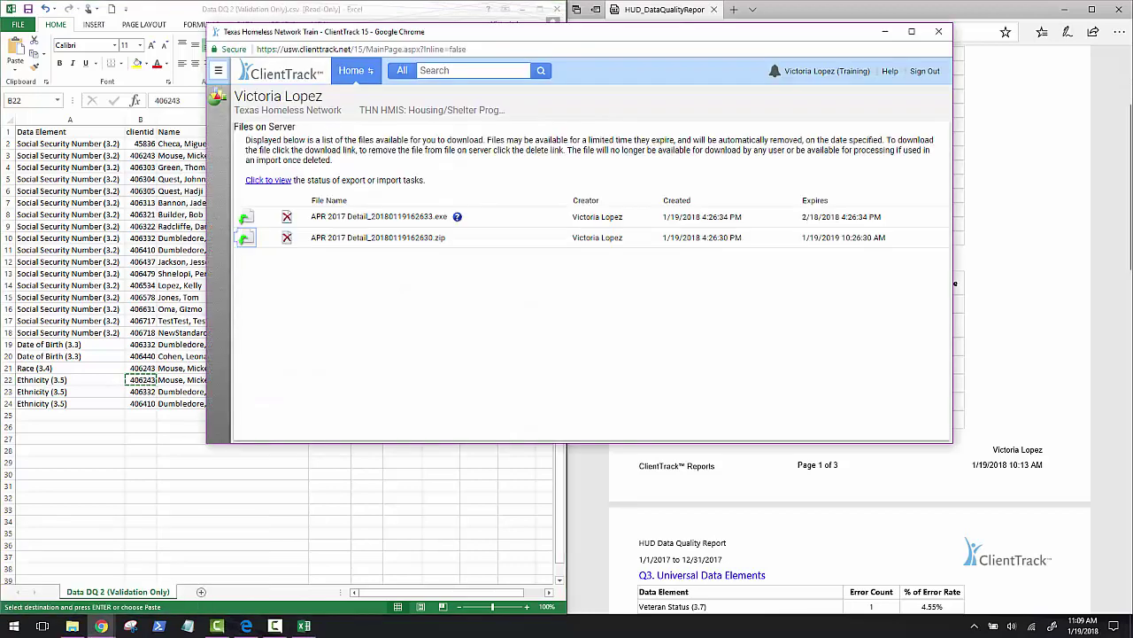
left_click(357, 71)
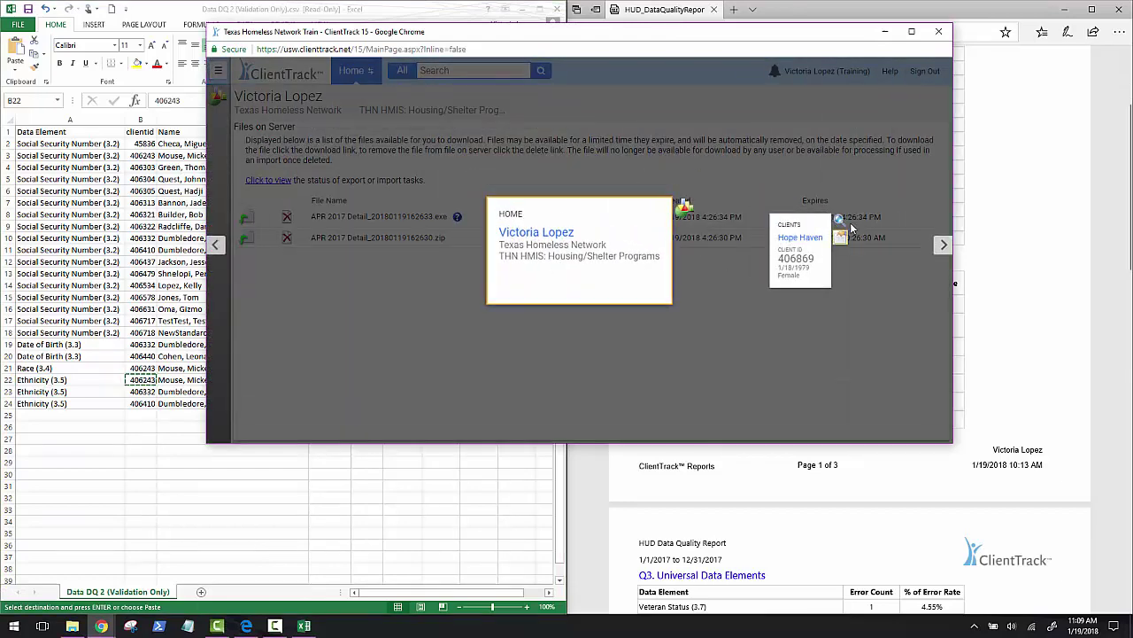
left_click(840, 219)
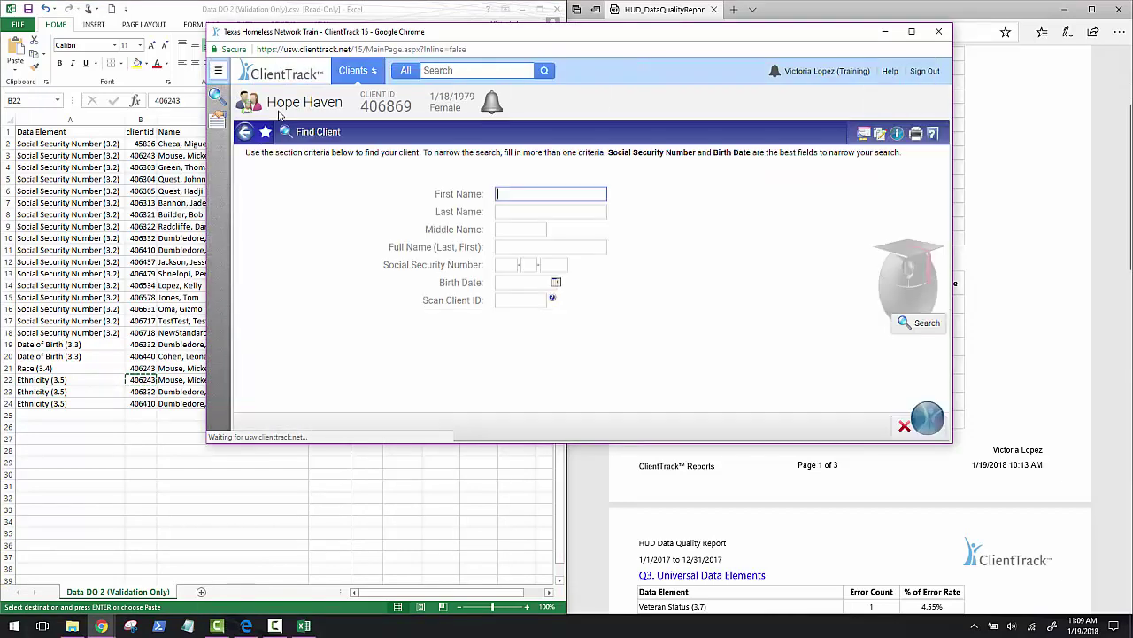
left_click(502, 300)
key("ctrl+v")
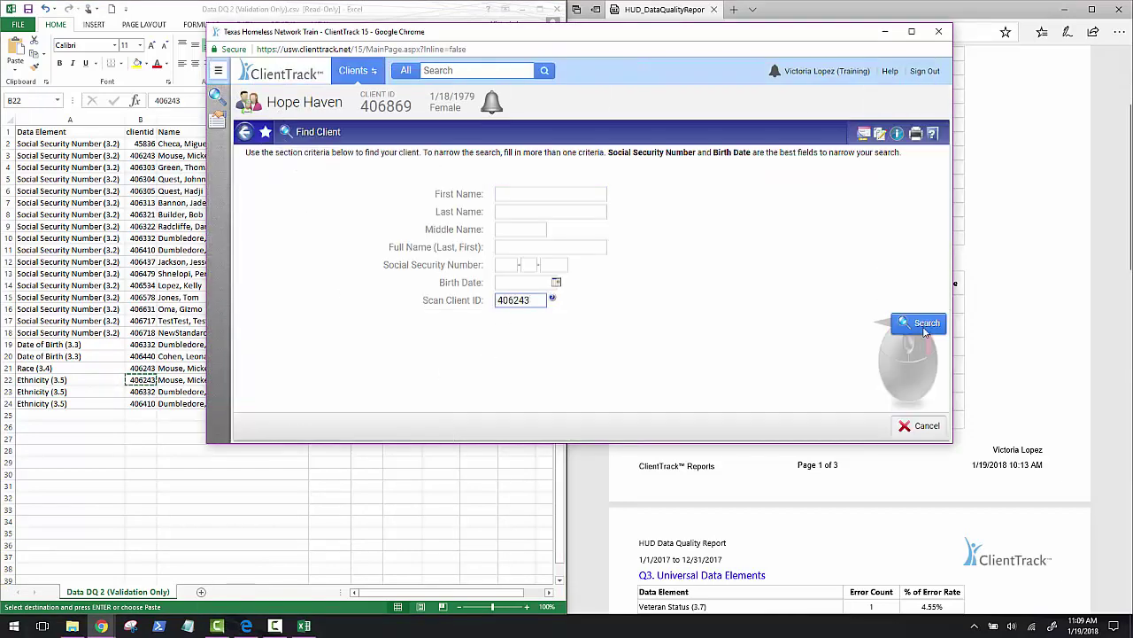
left_click(925, 324)
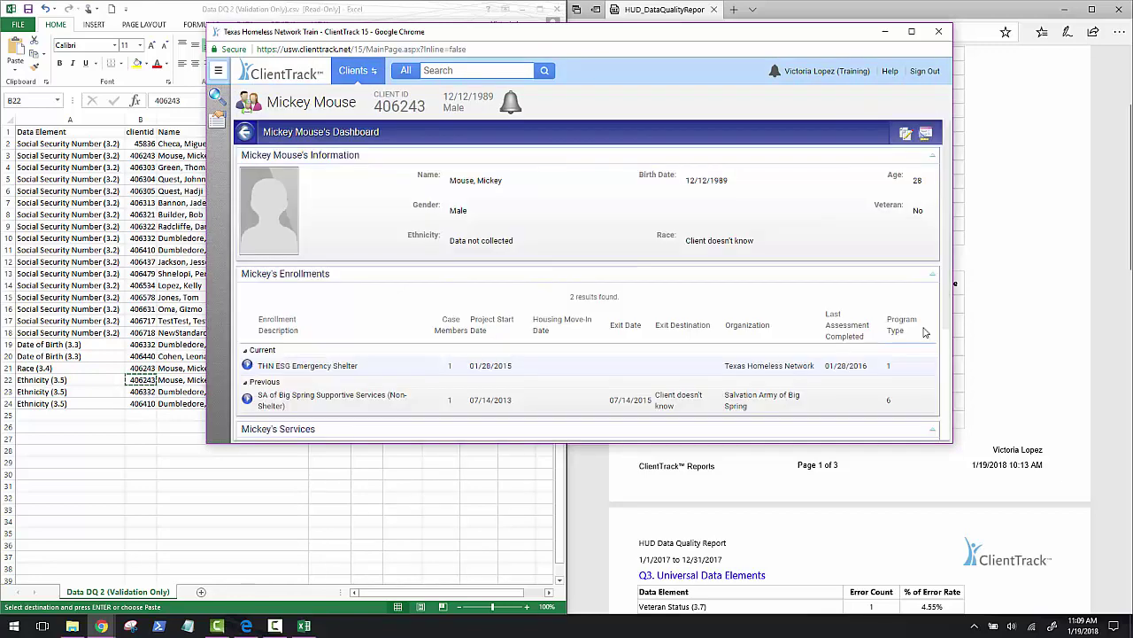
left_click(218, 71)
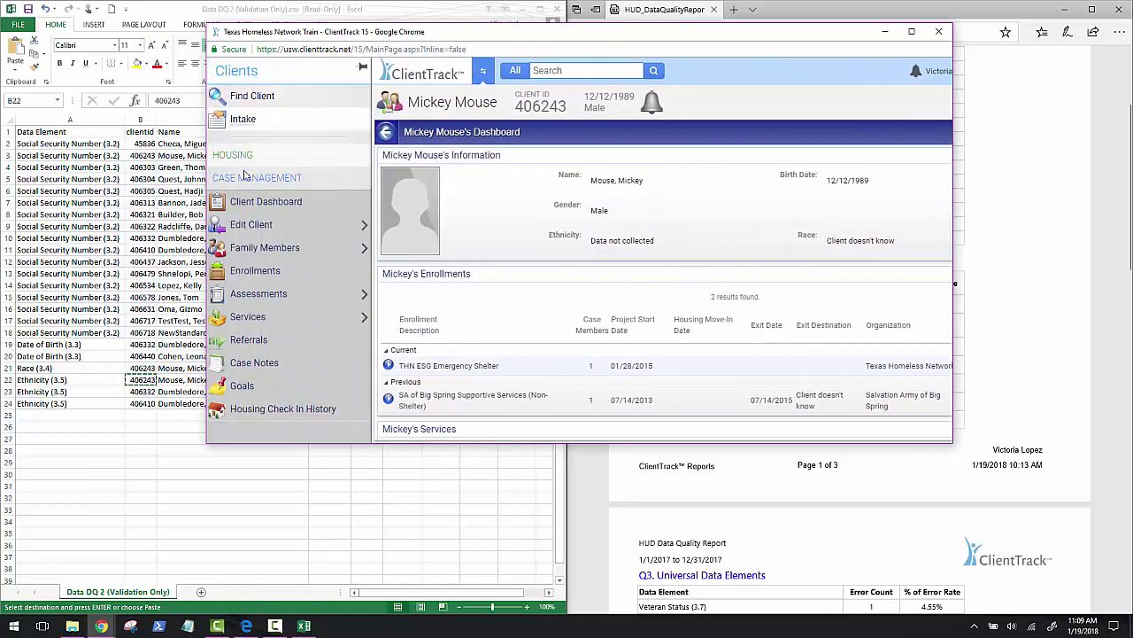
Edit the client's Ethnicity from Data not collected to Non-Hispanic/Latino and save
left_click(252, 226)
left_click(565, 324)
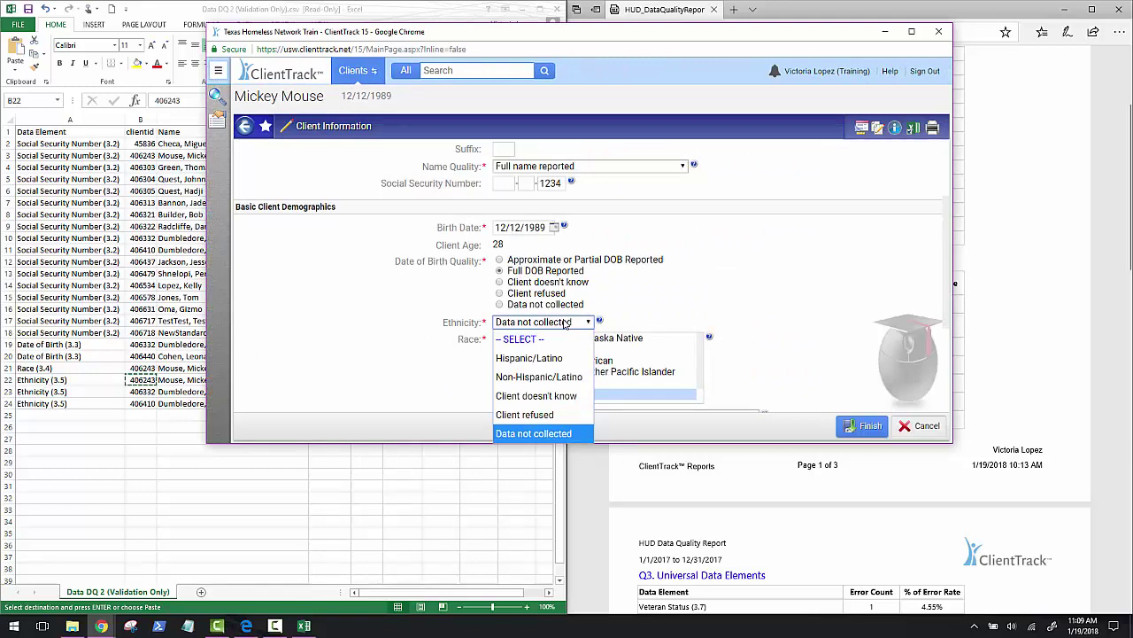
left_click(535, 376)
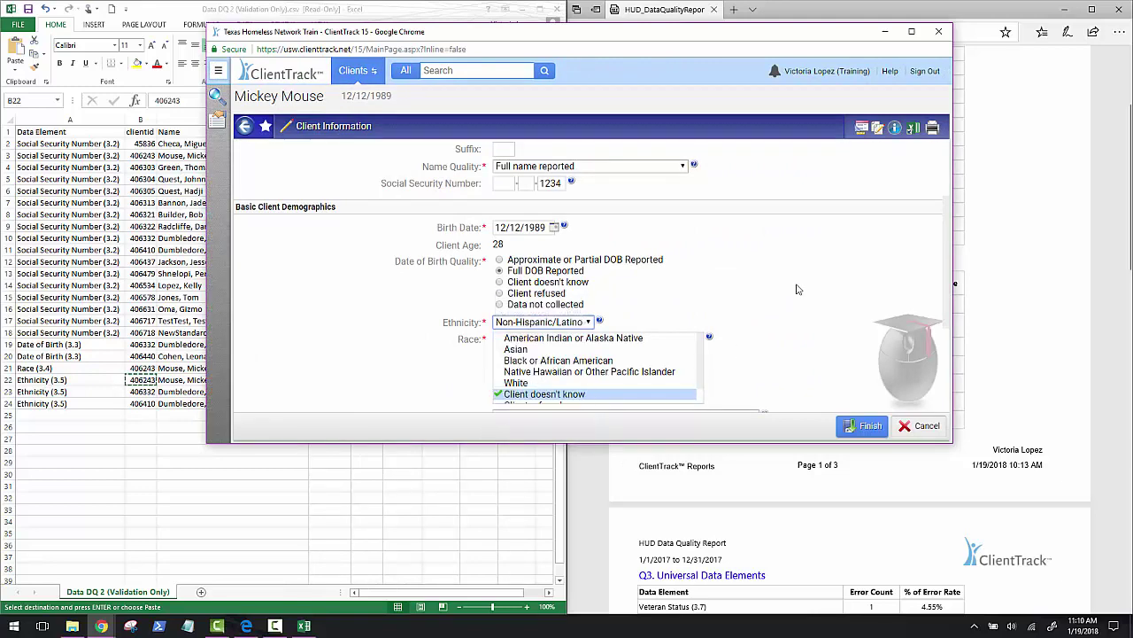
left_click(865, 425)
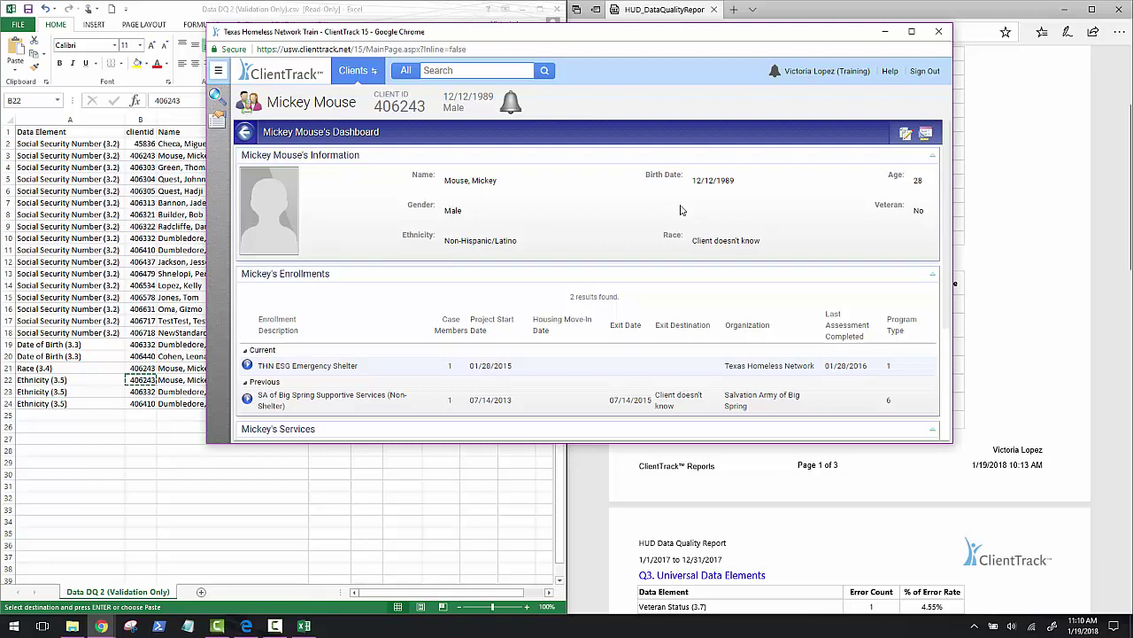
Hide ClientTrack, review report pages 1–2 (Q3–Q6), then minimize Excel to show the zip's CSVs
key("super+Down")
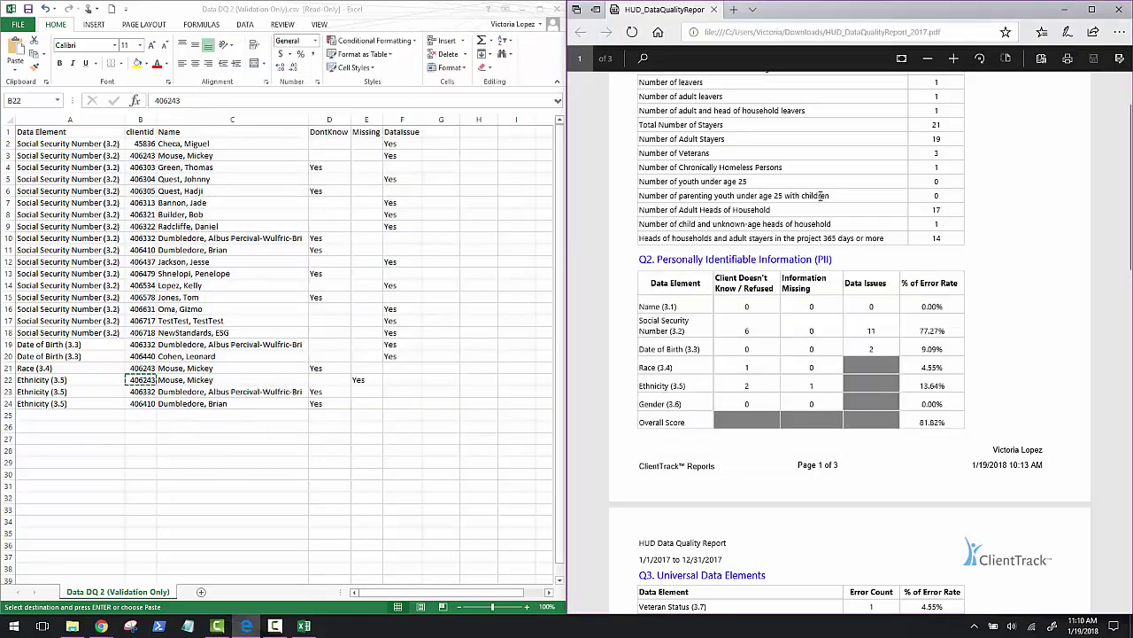
scroll(823, 196, "down", 5)
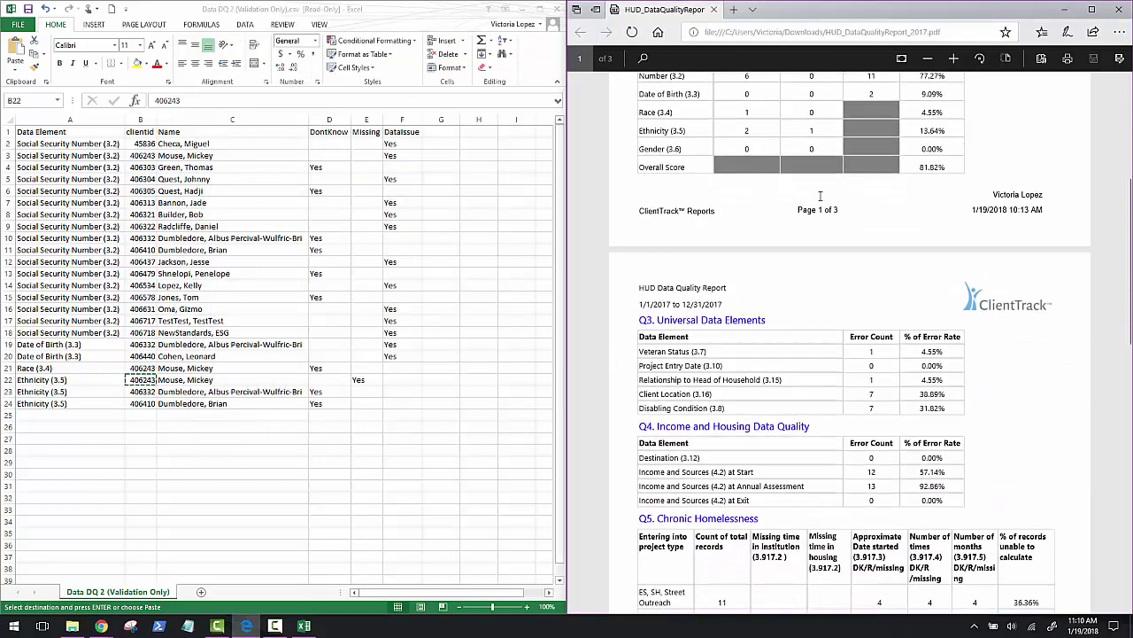
scroll(820, 200, "down", 2)
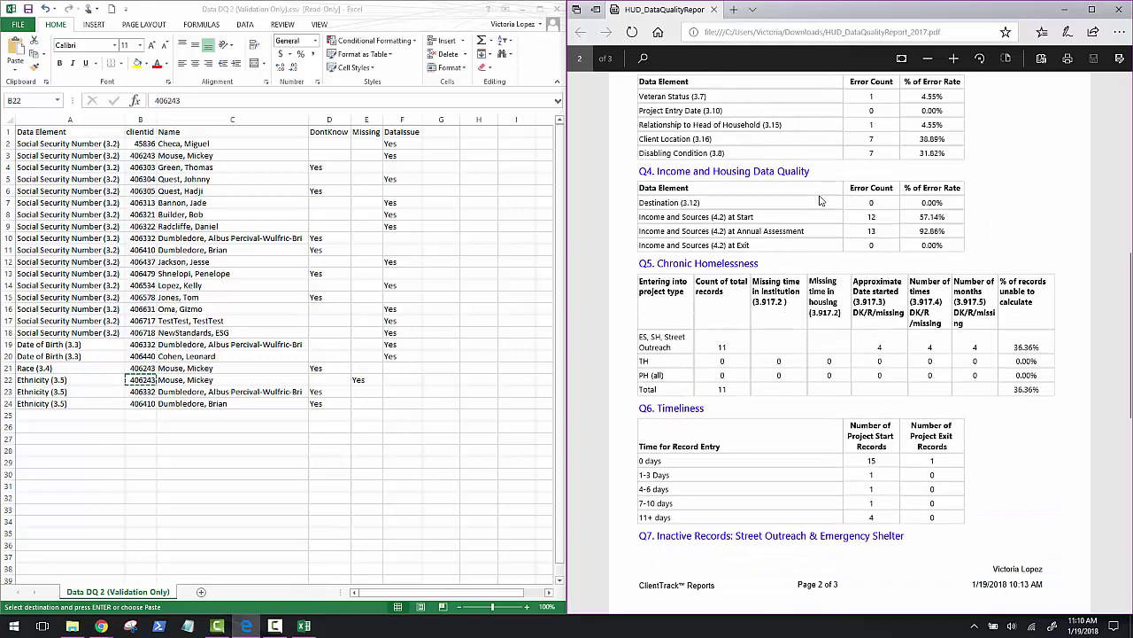
scroll(820, 201, "up", 4)
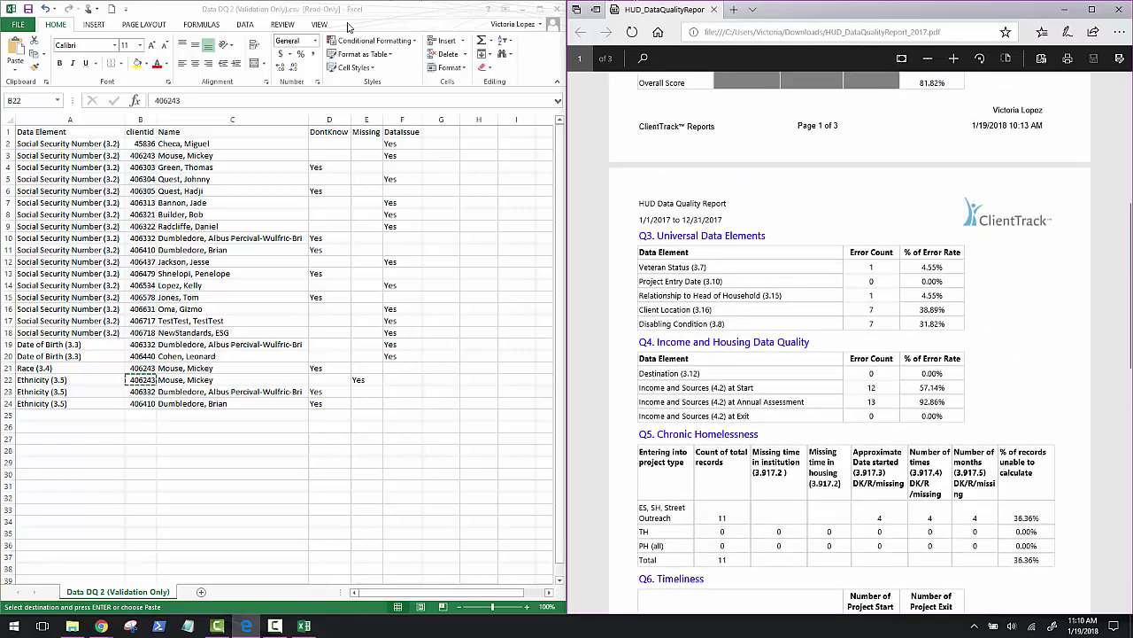
left_click(523, 12)
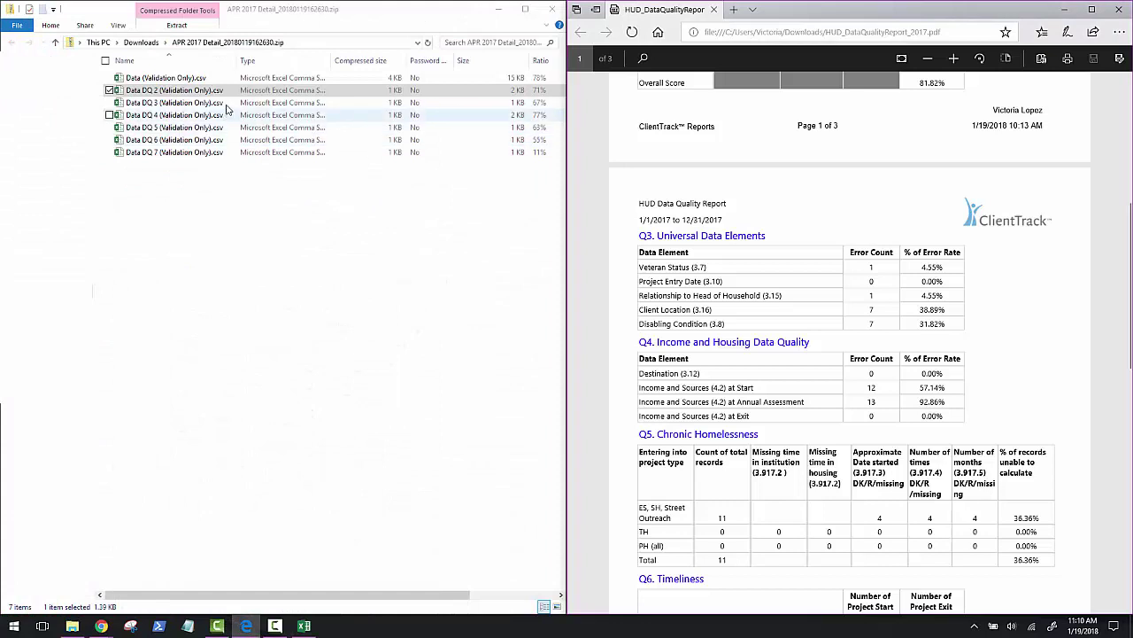